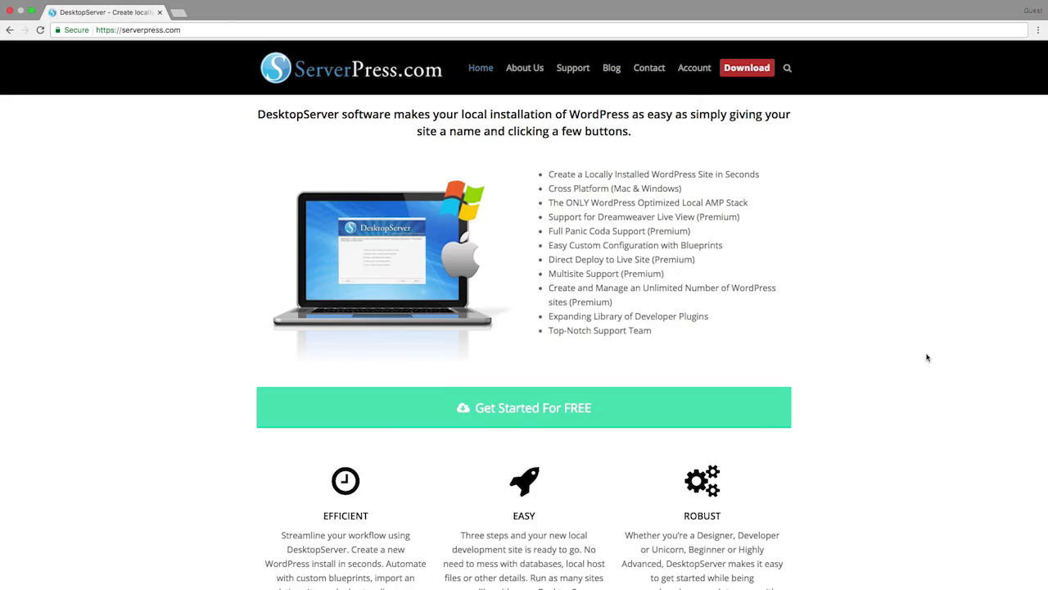
Open the free DesktopServer offer page and review the feature comparison between the Premium and Limited editions.
left_click(733, 413)
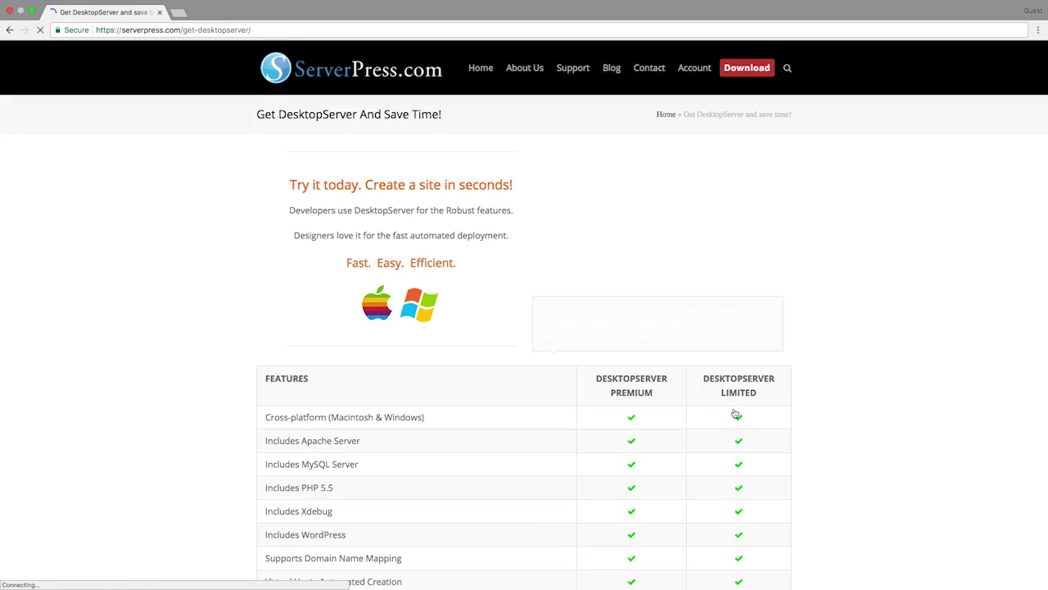
scroll(735, 414, "down", 3)
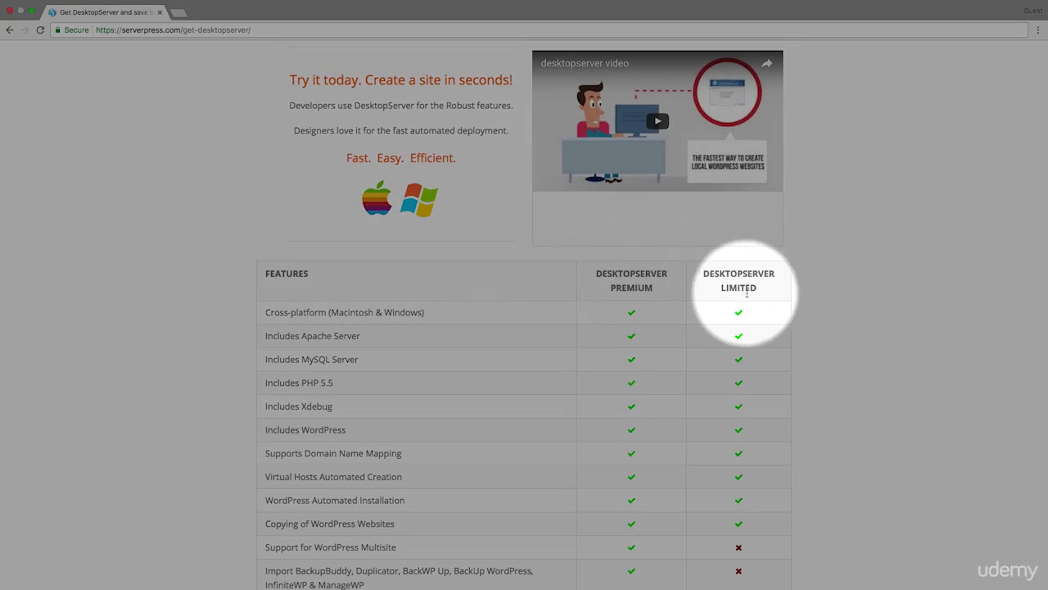
scroll(748, 294, "down", 1)
scroll(748, 293, "down", 6)
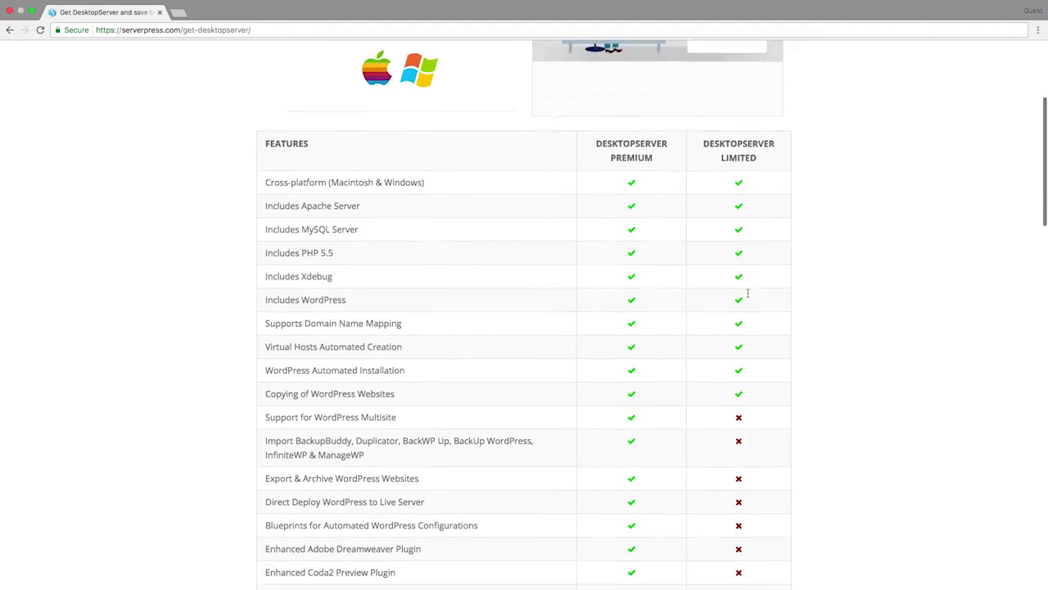
scroll(748, 293, "down", 3)
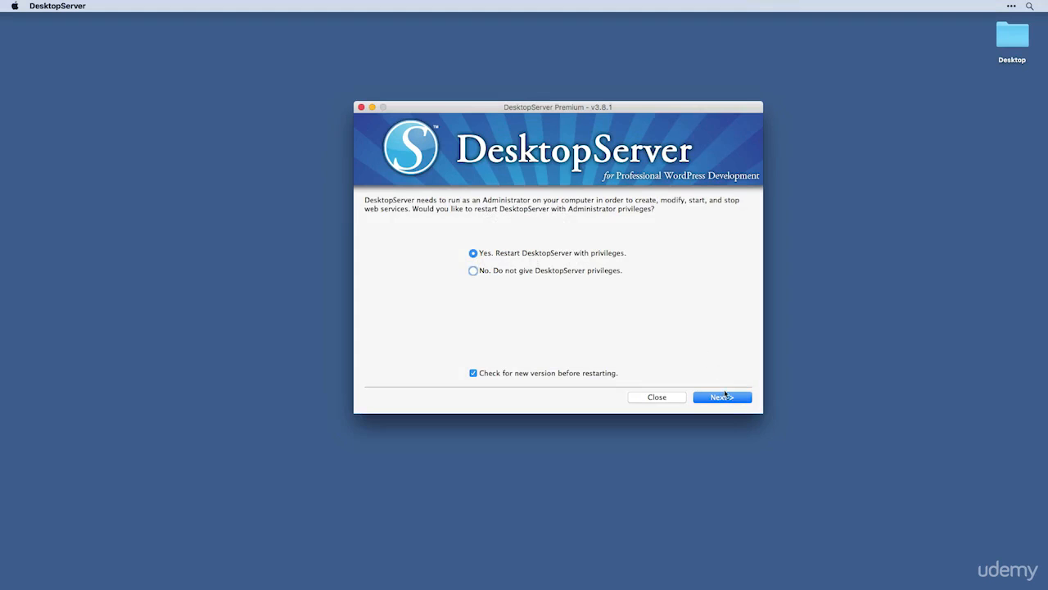
In DesktopServer, restart with administrator privileges, checking for a new version, and authorize the change with the account password.
left_click(726, 397)
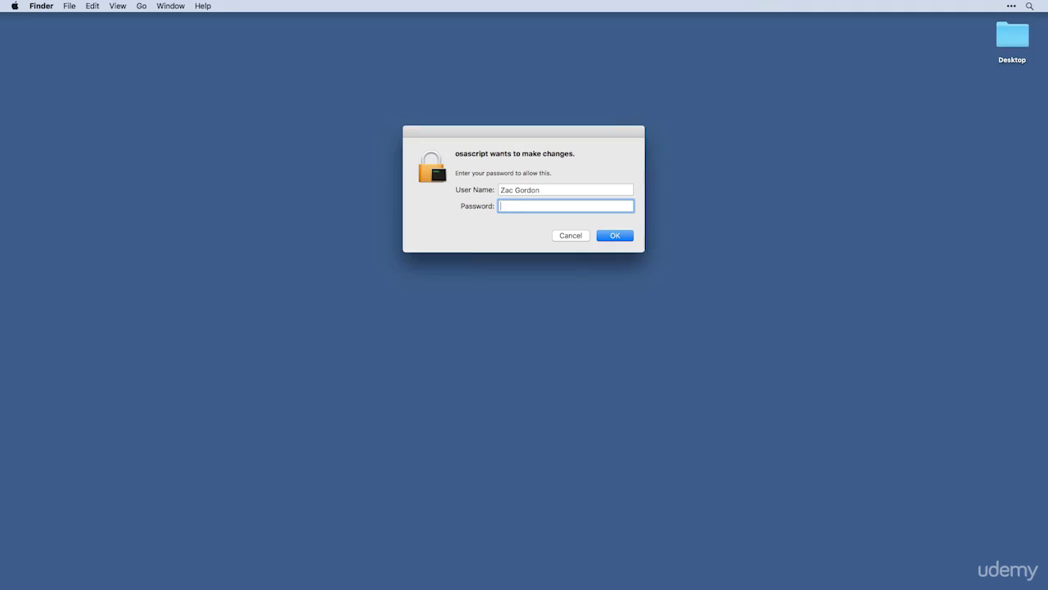
type("****")
key("super+a")
type("*********")
key("Return")
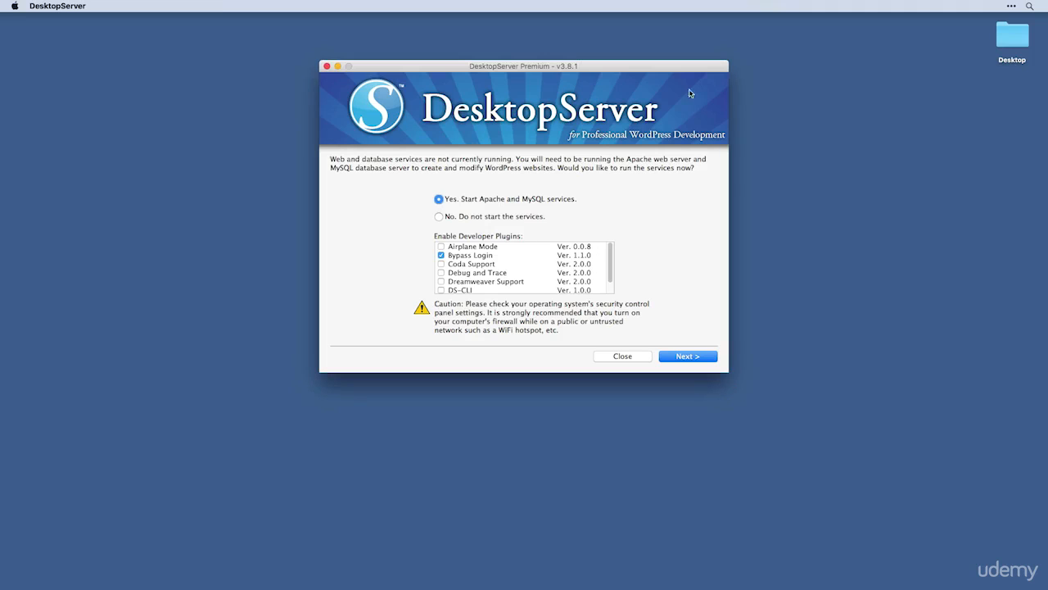
Review the developer plugins, start the Apache and MySQL services with Bypass Login enabled, and continue to the main options.
left_click_drag(688, 71, 721, 94)
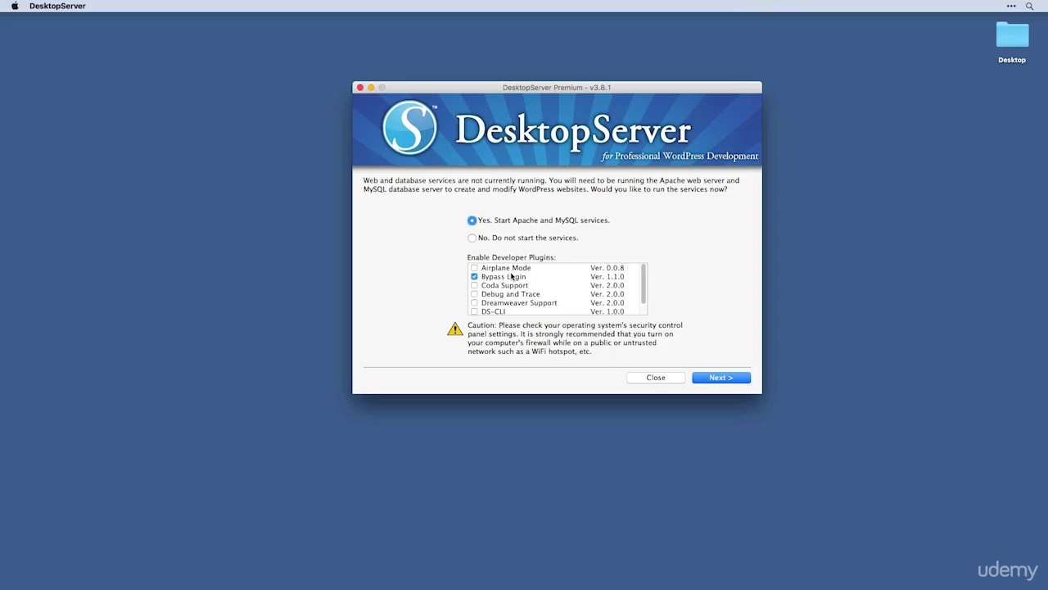
scroll(511, 277, "down", 1)
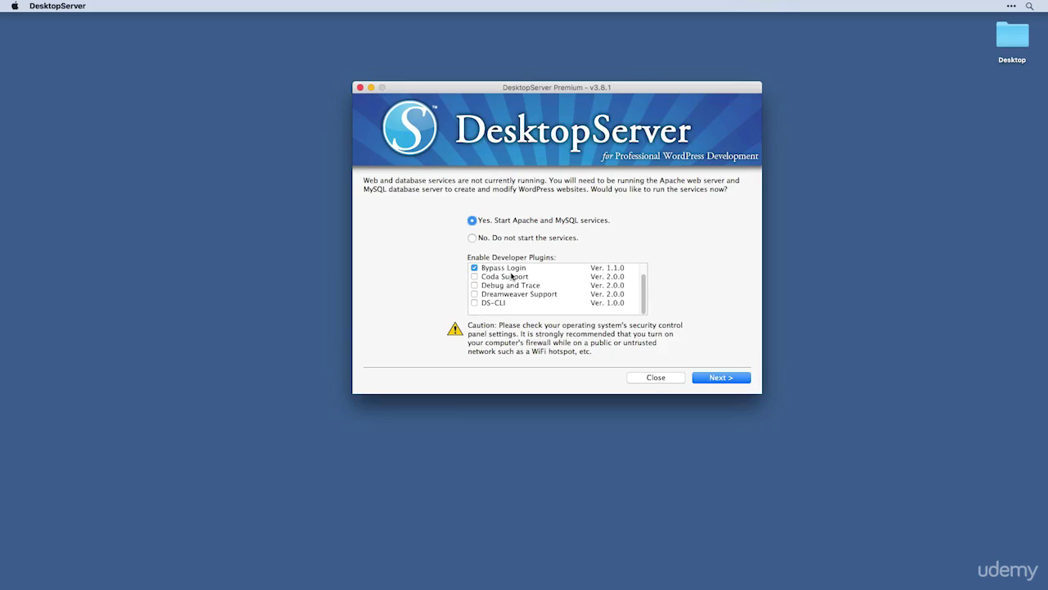
scroll(511, 277, "up", 1)
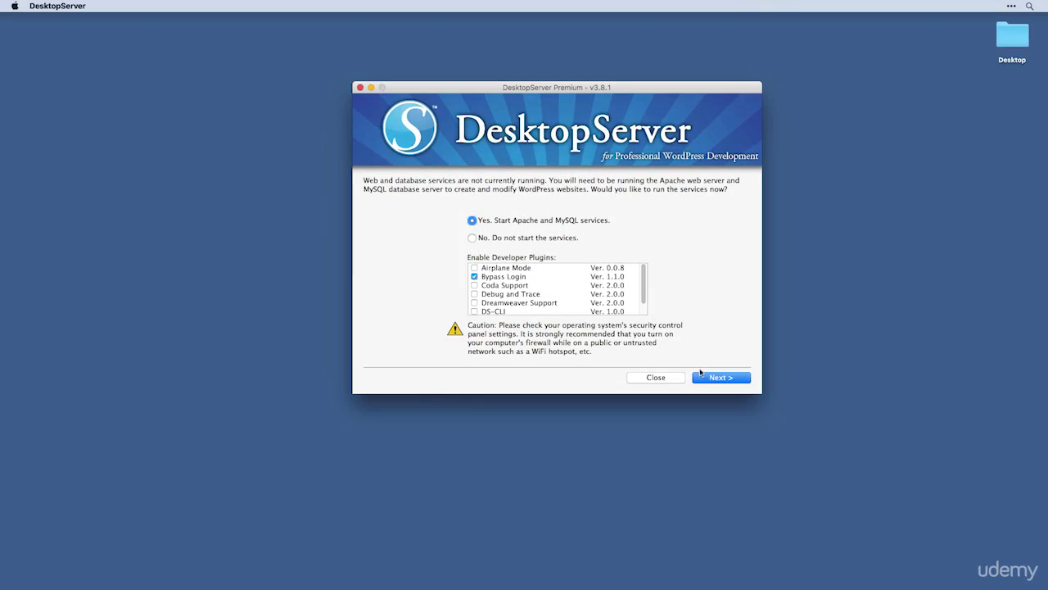
left_click(710, 378)
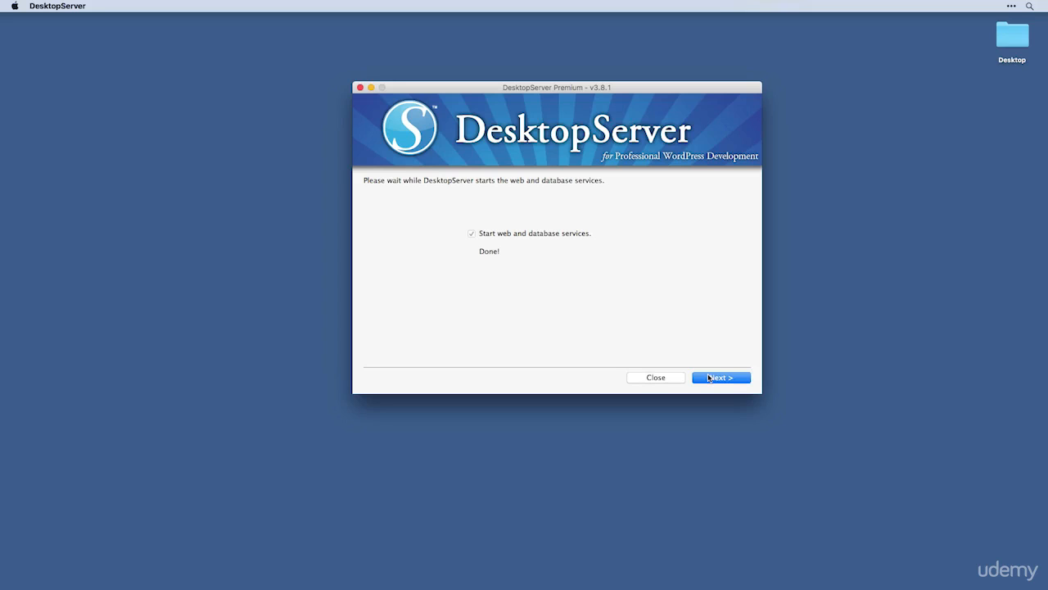
left_click(709, 378)
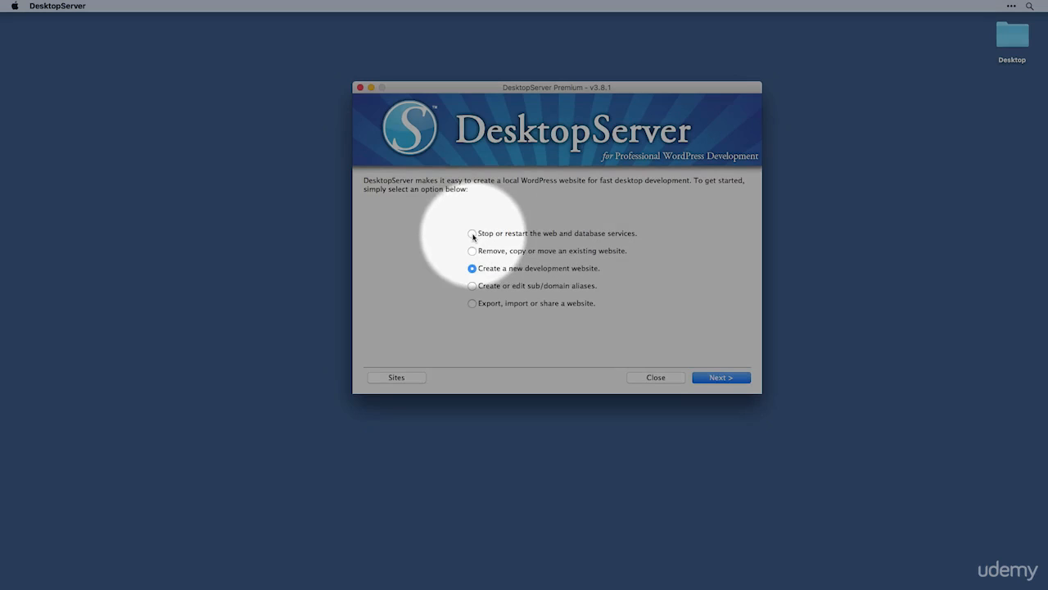
Look at the options for stopping or restarting the web and database services, and return without applying anything.
left_click(472, 234)
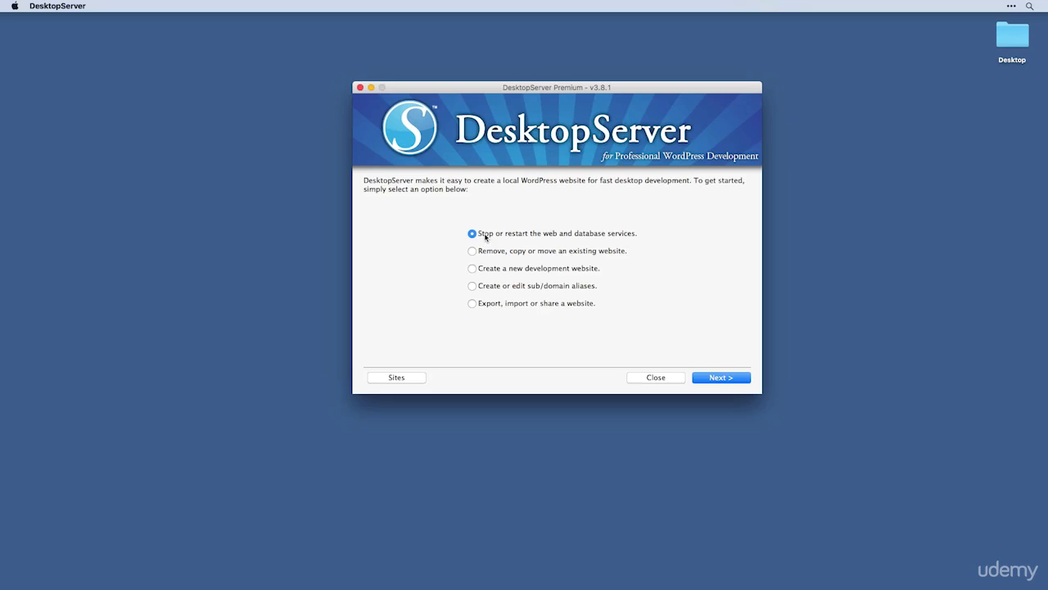
left_click(729, 379)
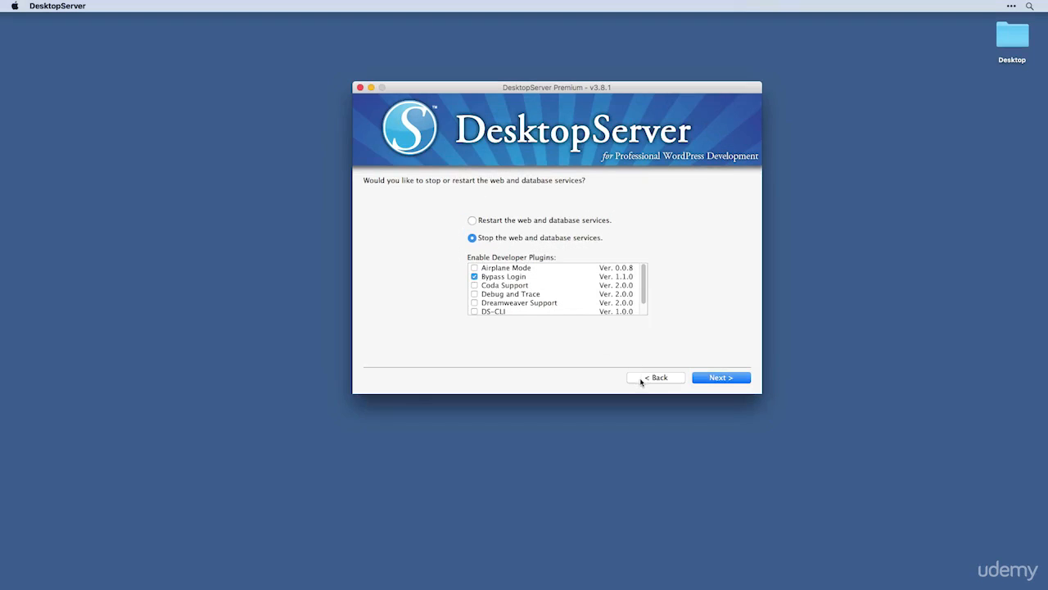
left_click(641, 381)
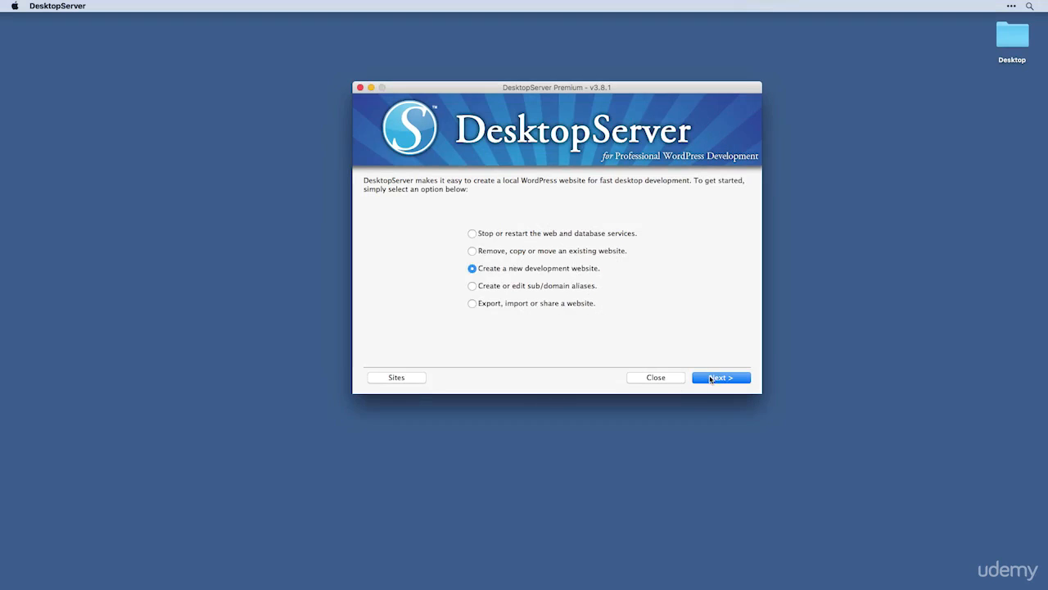
Start creating a new development website and set its site name to wordpress.
left_click(711, 378)
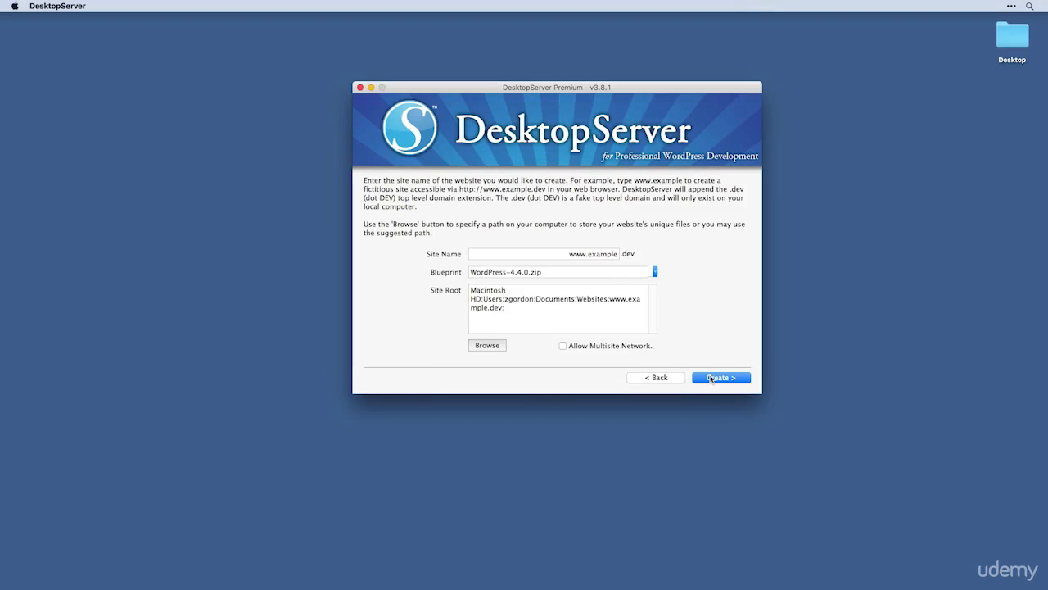
left_click(593, 254)
type("wordpress")
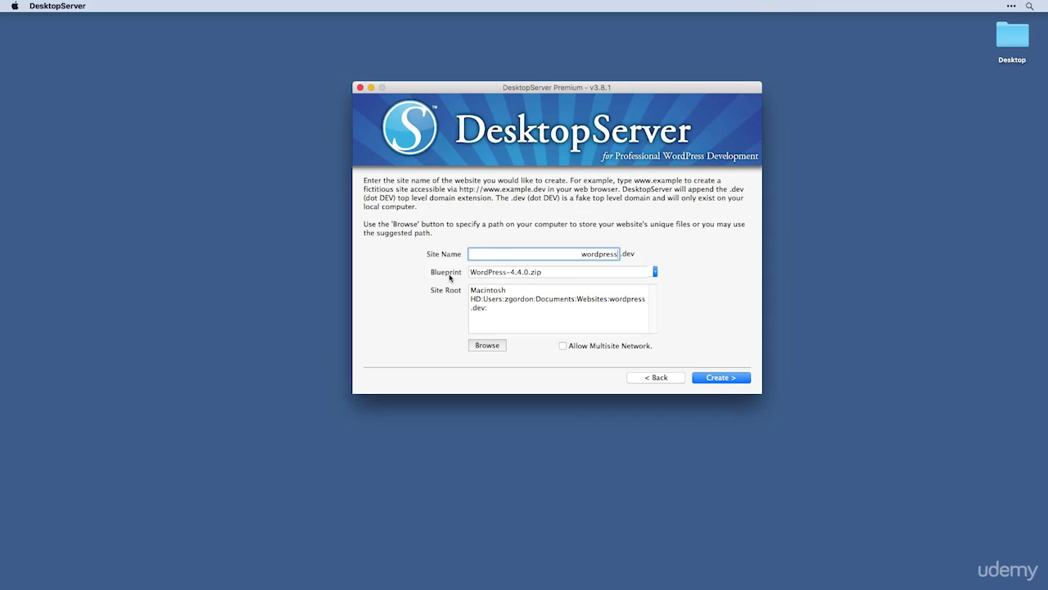
Try the Blank (non-WordPress) blueprint for the new site, and switch back to WordPress-4.4.0.zip.
left_click(653, 274)
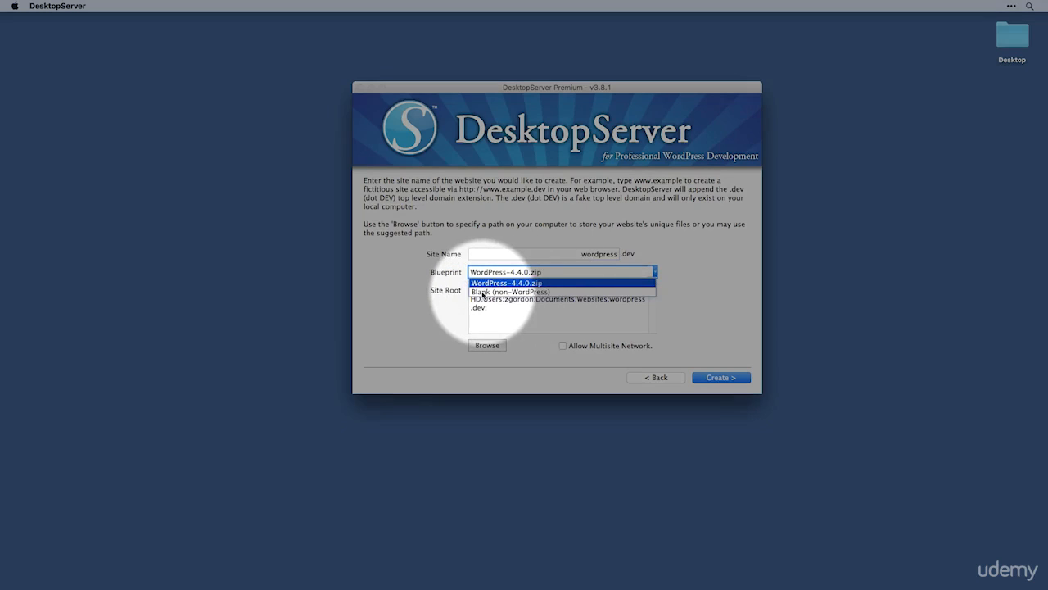
left_click(482, 294)
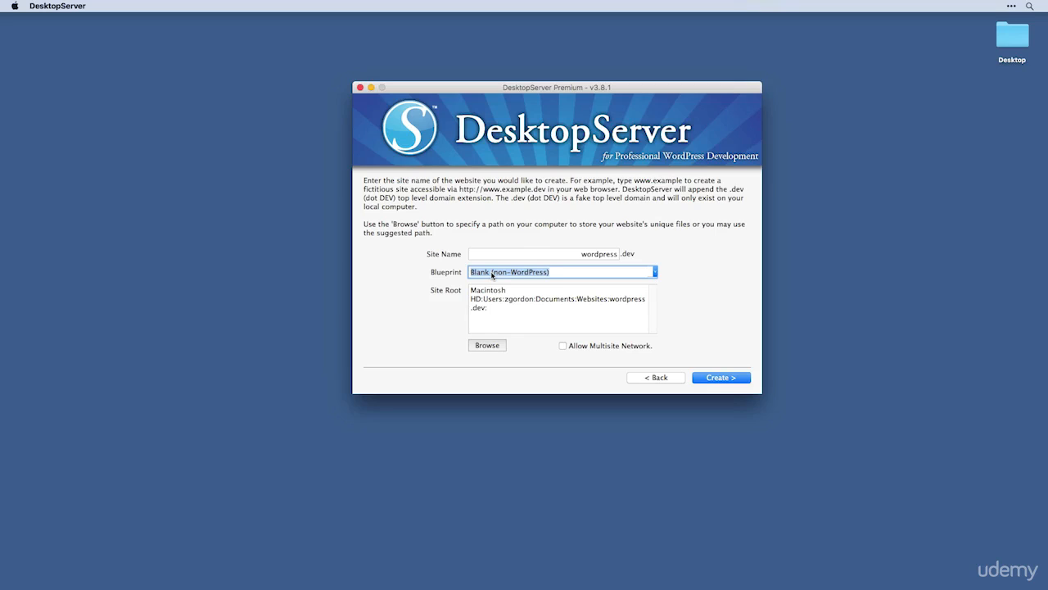
left_click(655, 276)
left_click(629, 284)
Create the wordpress.dev website from the chosen blueprint and continue past the creation progress screen.
left_click(714, 377)
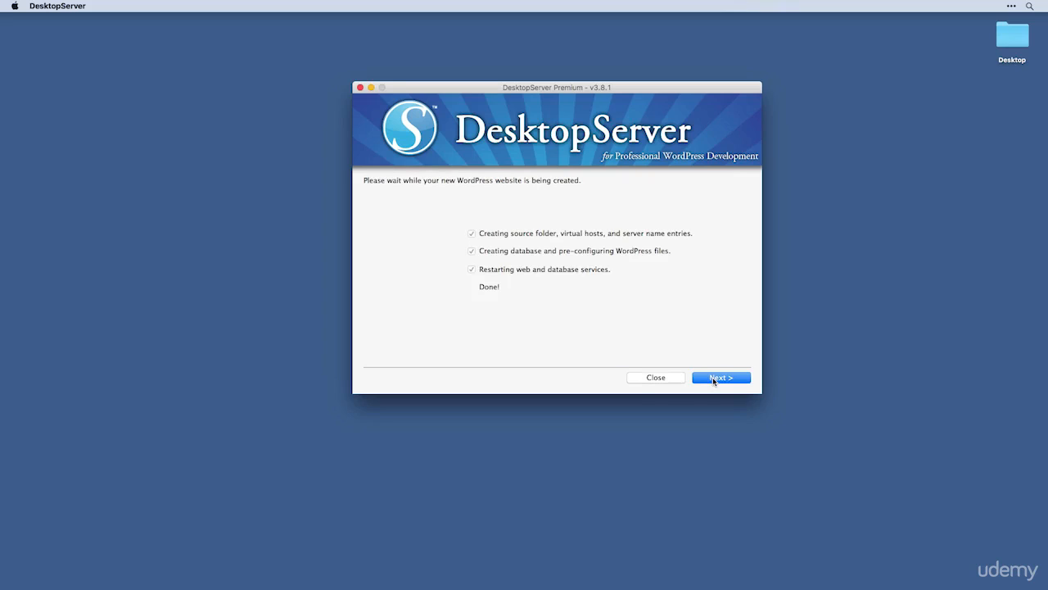
left_click(713, 379)
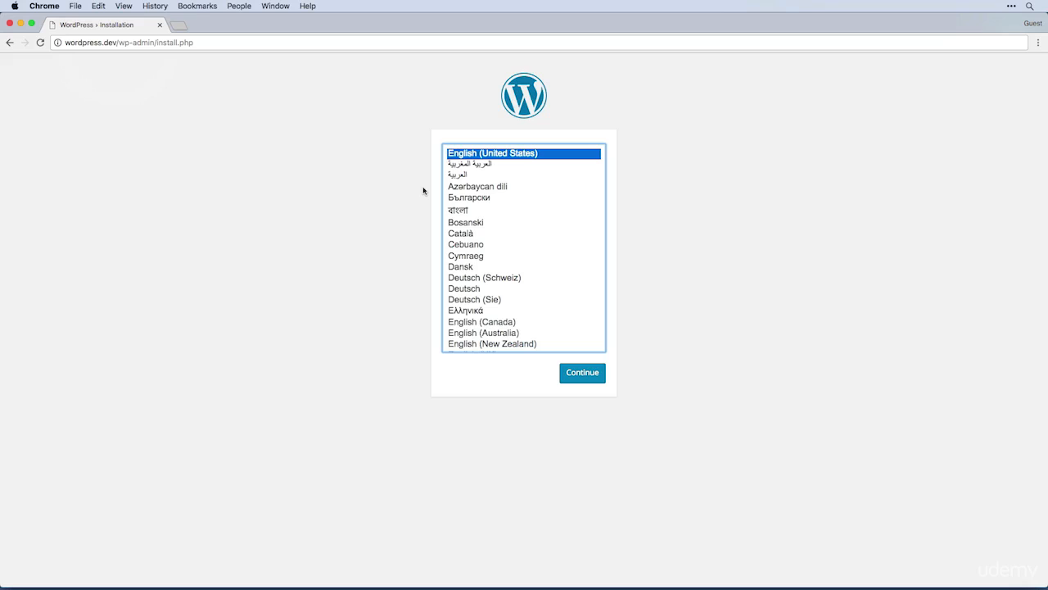
Load localhost in the browser to view the list of local development websites.
key("super+l")
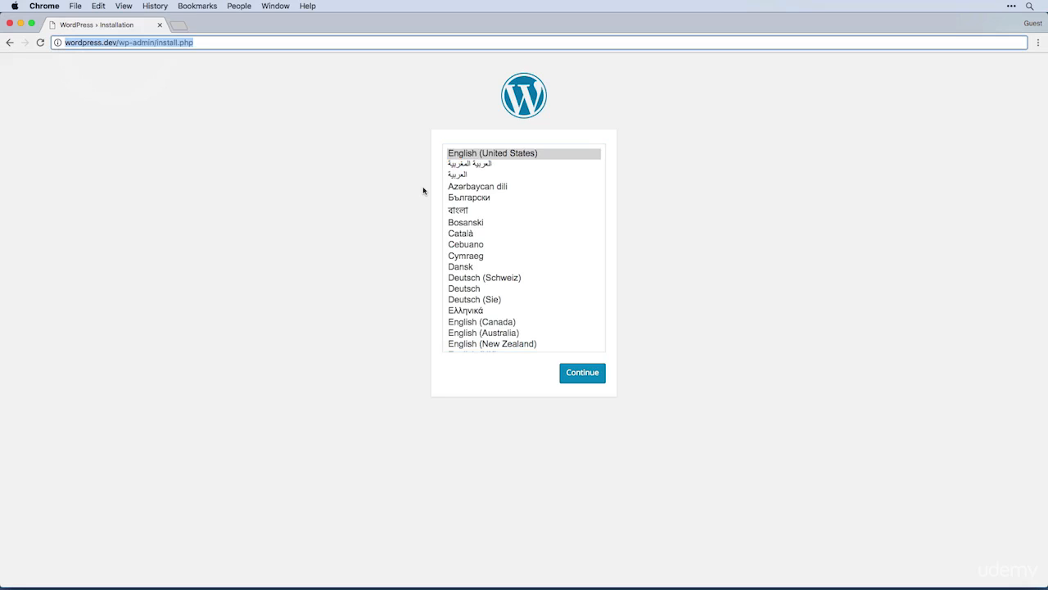
type("localhost")
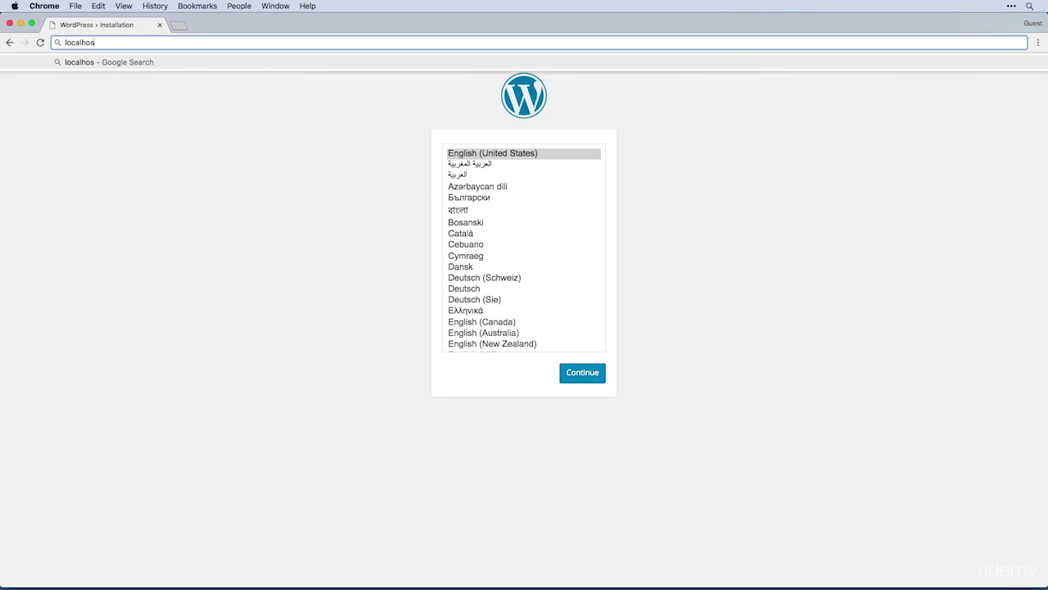
key("Return")
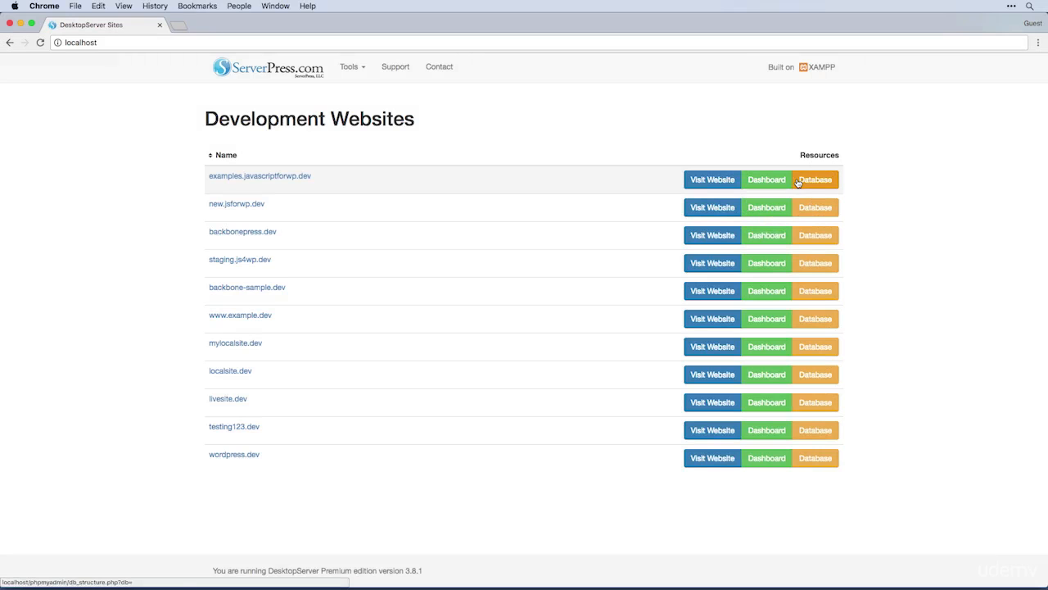
View the testing123.dev database in phpMyAdmin, close it, and show the tools available on the localhost page.
left_click(826, 430)
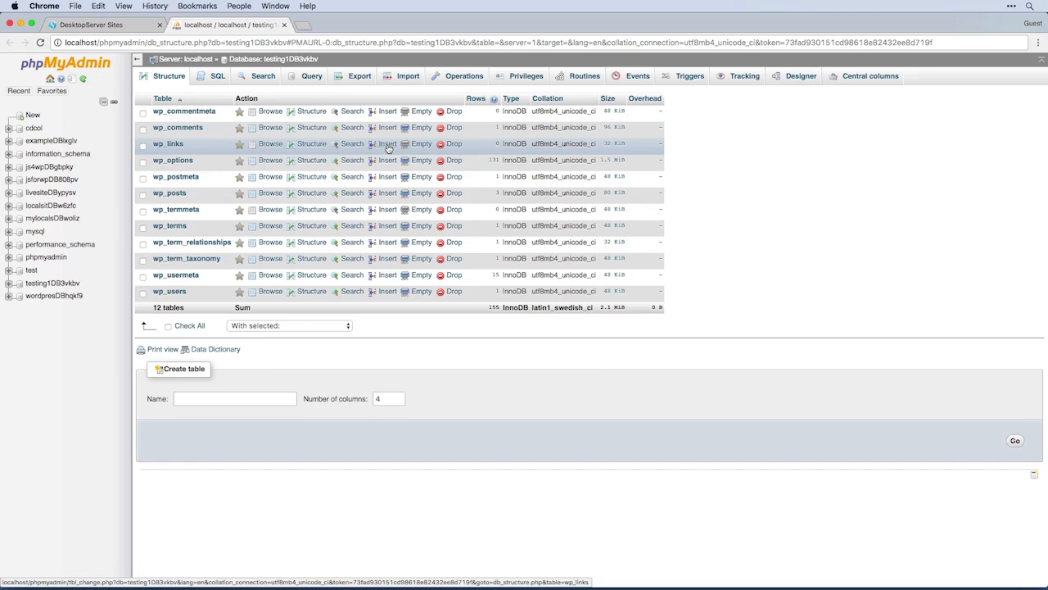
key("super+w")
left_click(362, 71)
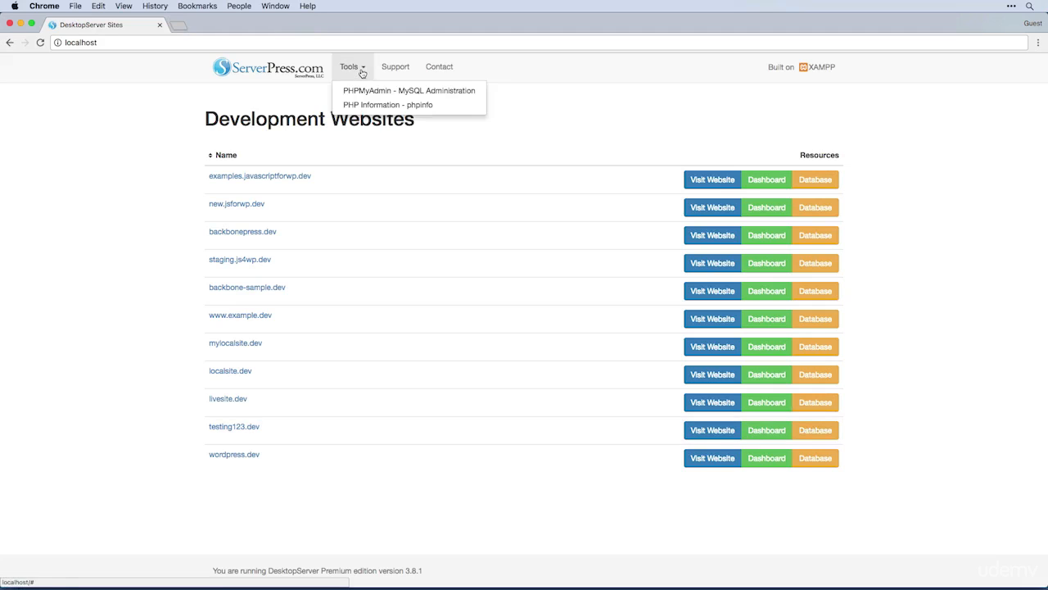